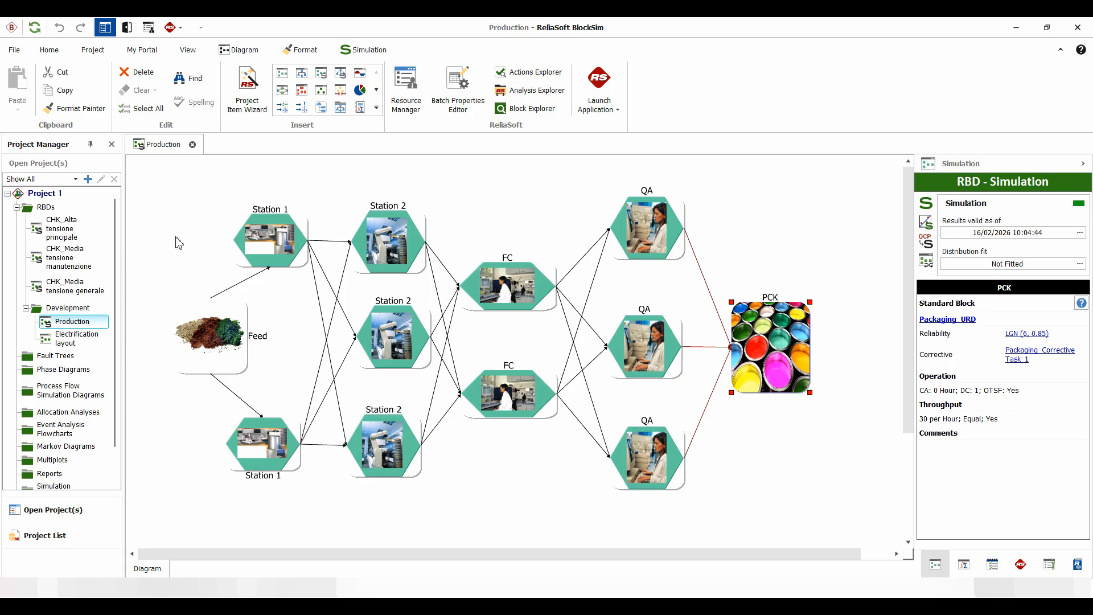
# - Delete the Production and Electrification layout diagrams from the Development folder
pyautogui.rightClick(73, 321)
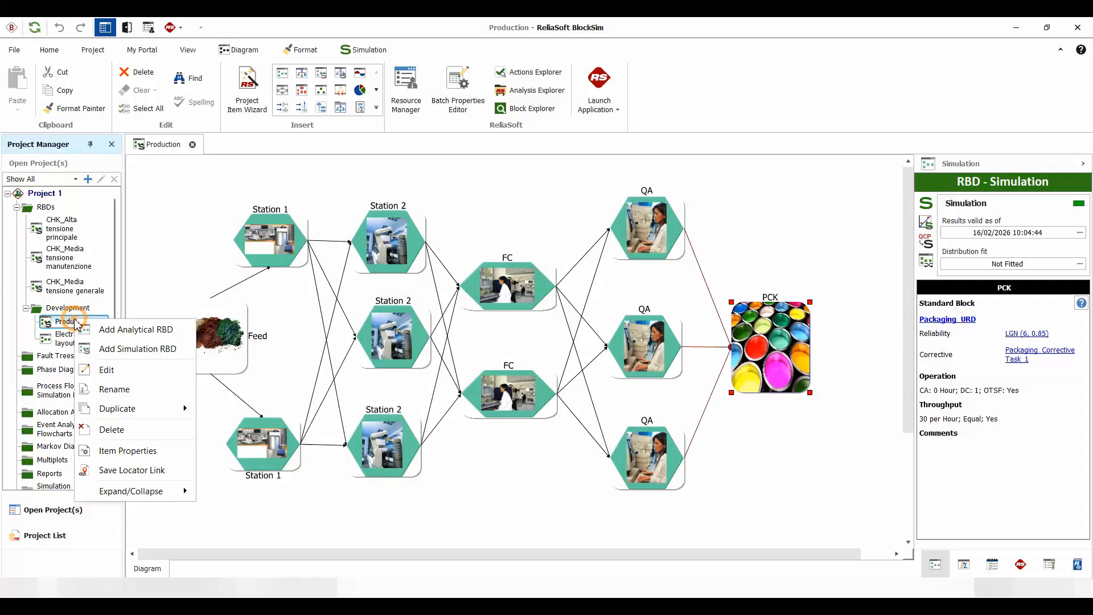
pyautogui.click(107, 434)
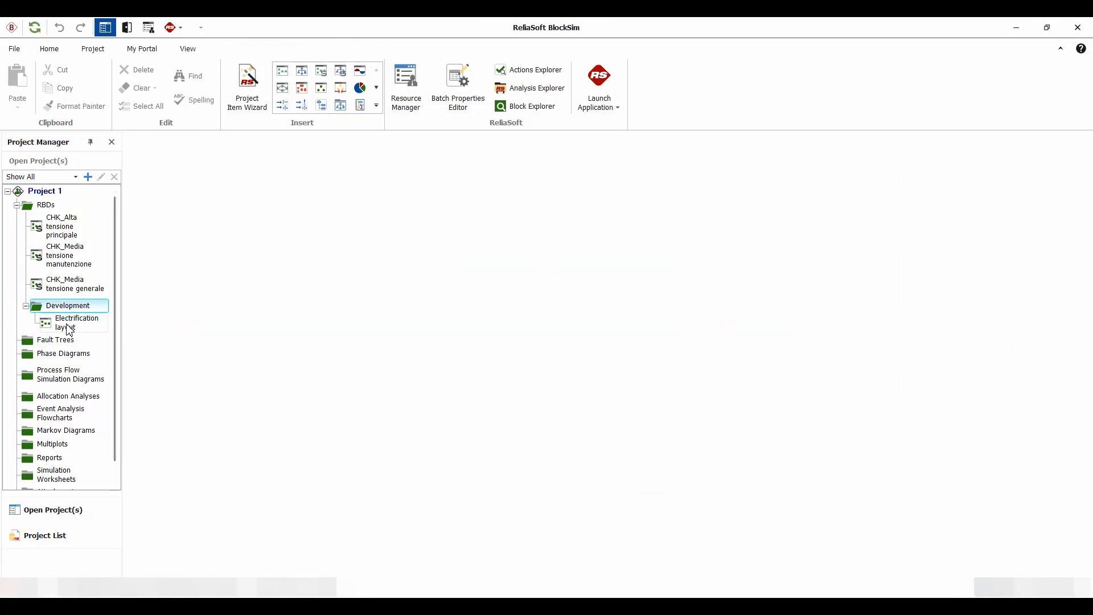
pyautogui.click(67, 326)
pyautogui.rightClick(67, 328)
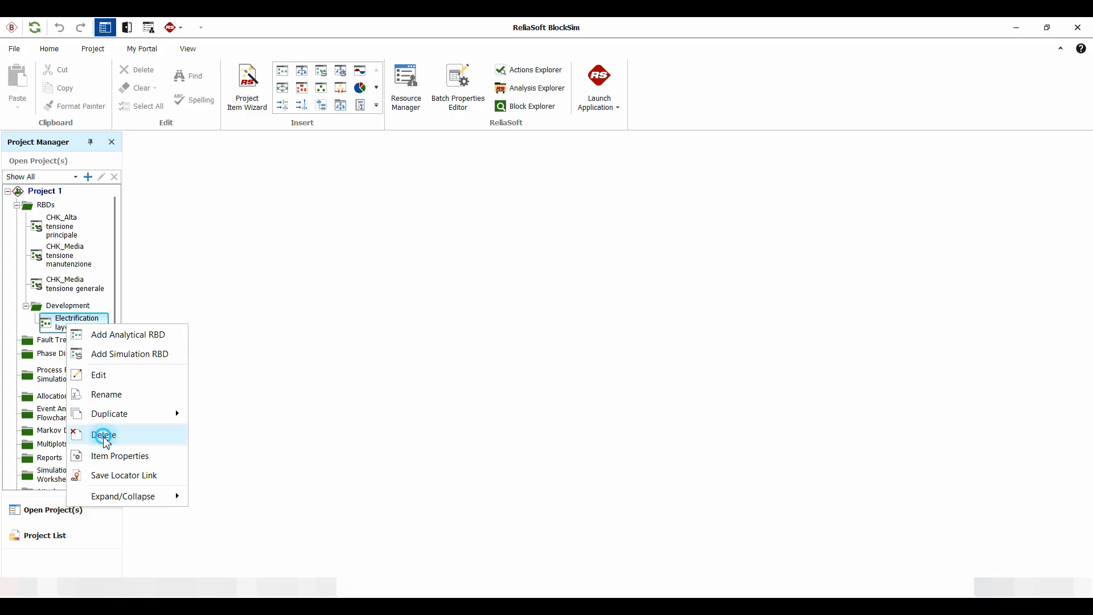
pyautogui.click(137, 432)
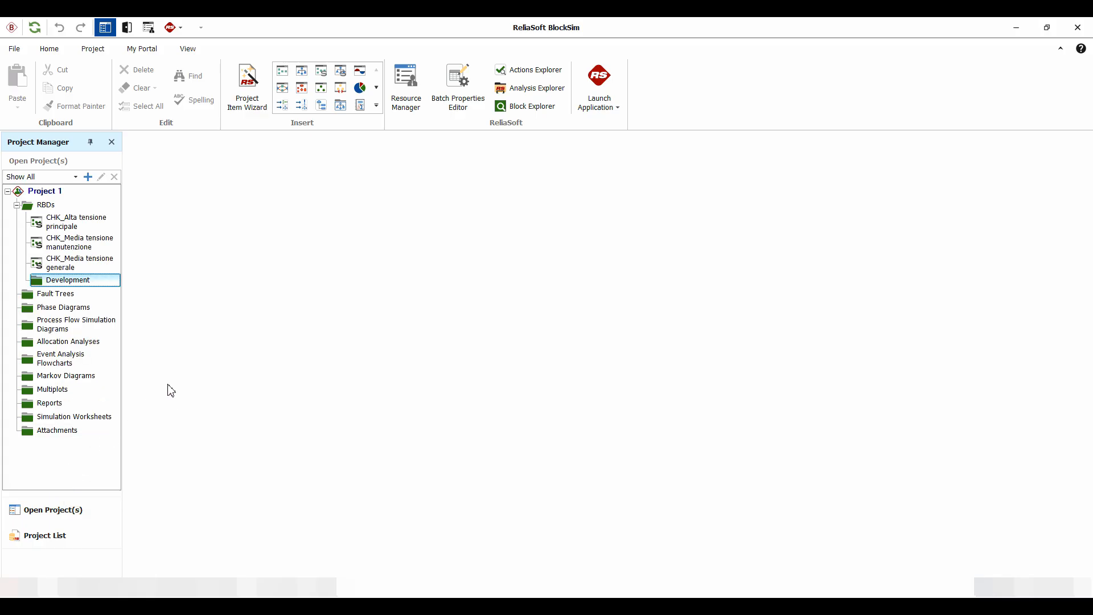
# - Open the Resource Manager and list only the unused URDs
pyautogui.click(408, 87)
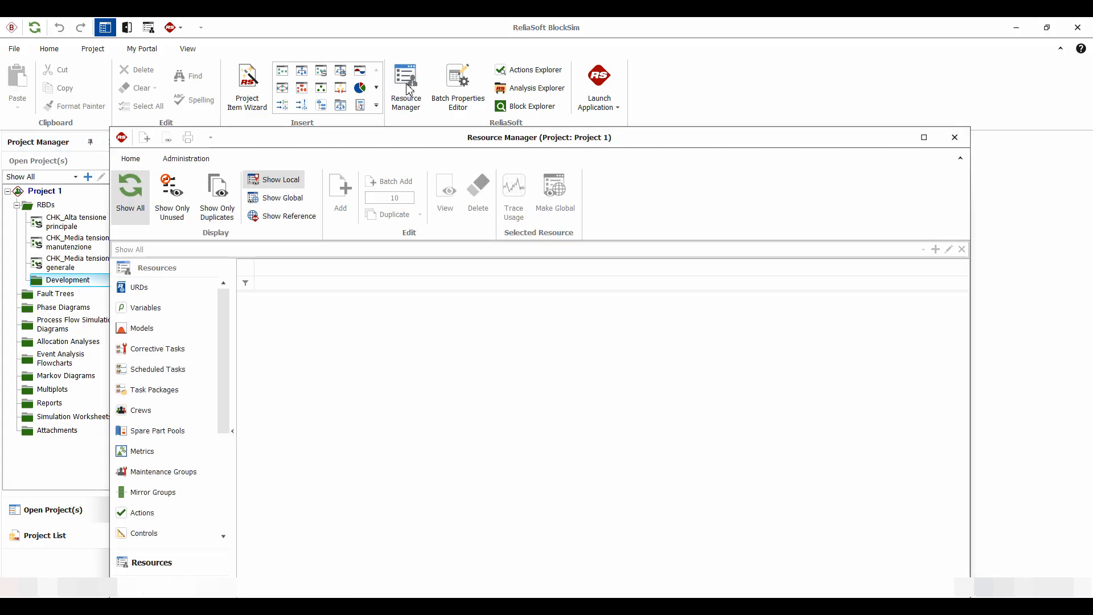
pyautogui.click(129, 293)
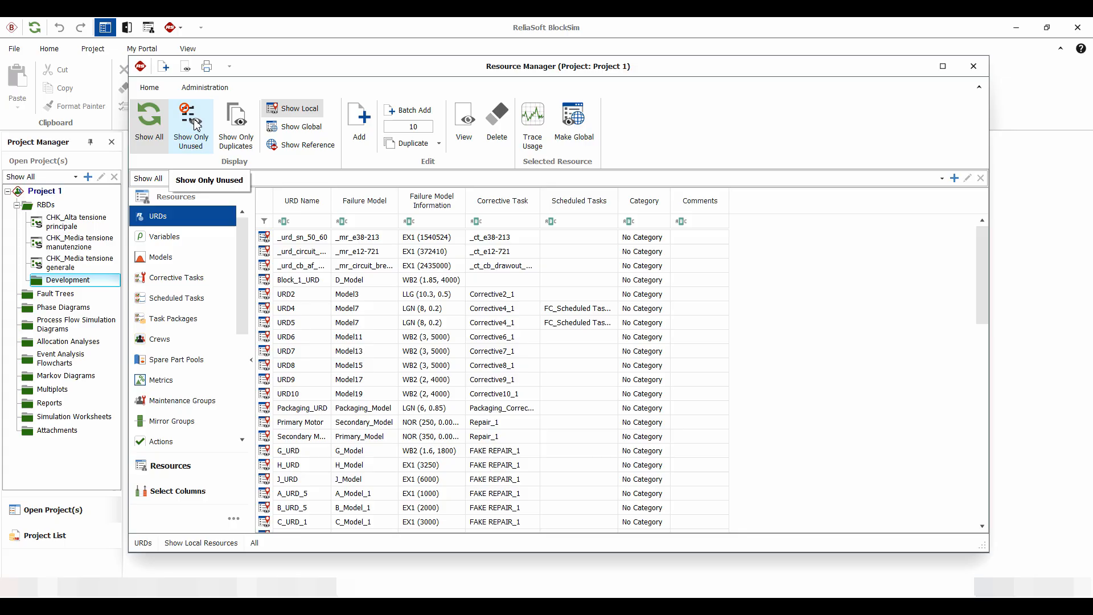
pyautogui.click(190, 121)
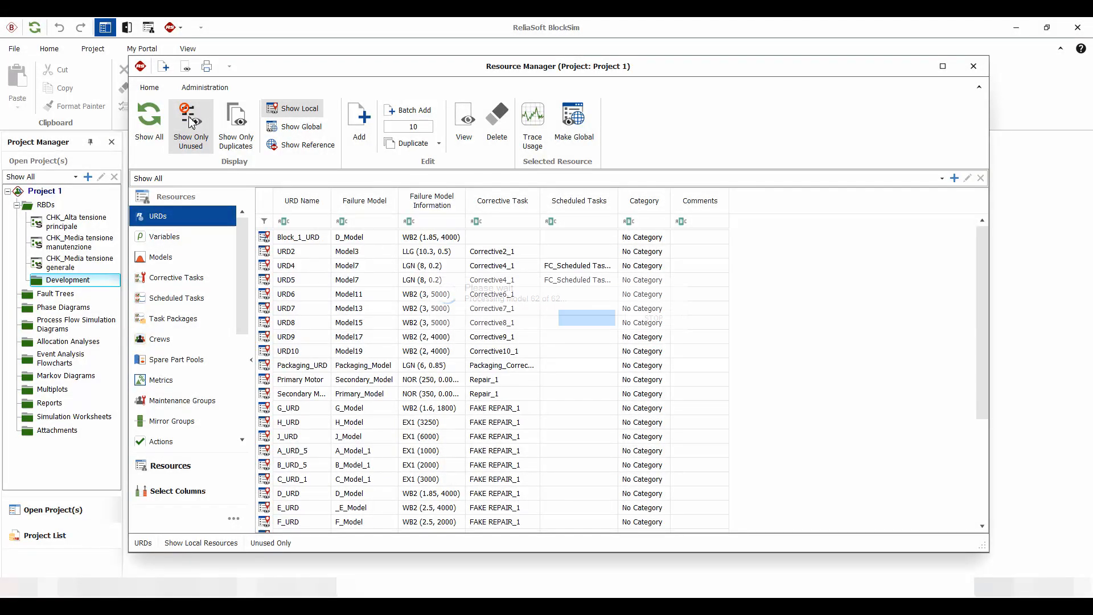
# - Select all the unused URDs and delete them
pyautogui.click(315, 239)
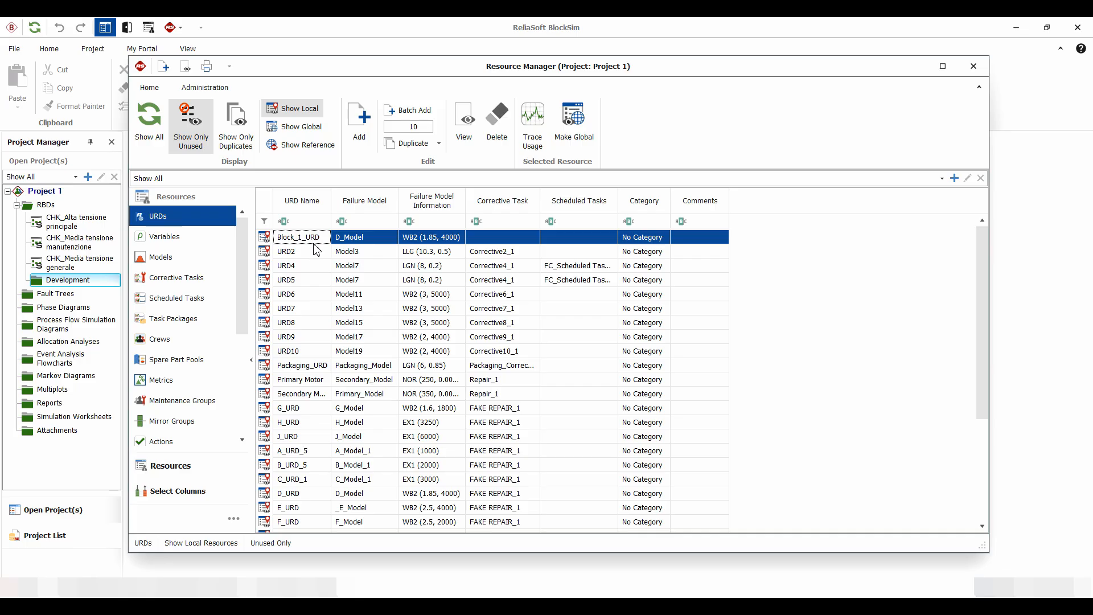
pyautogui.moveTo(981, 279); pyautogui.dragTo(964, 422)
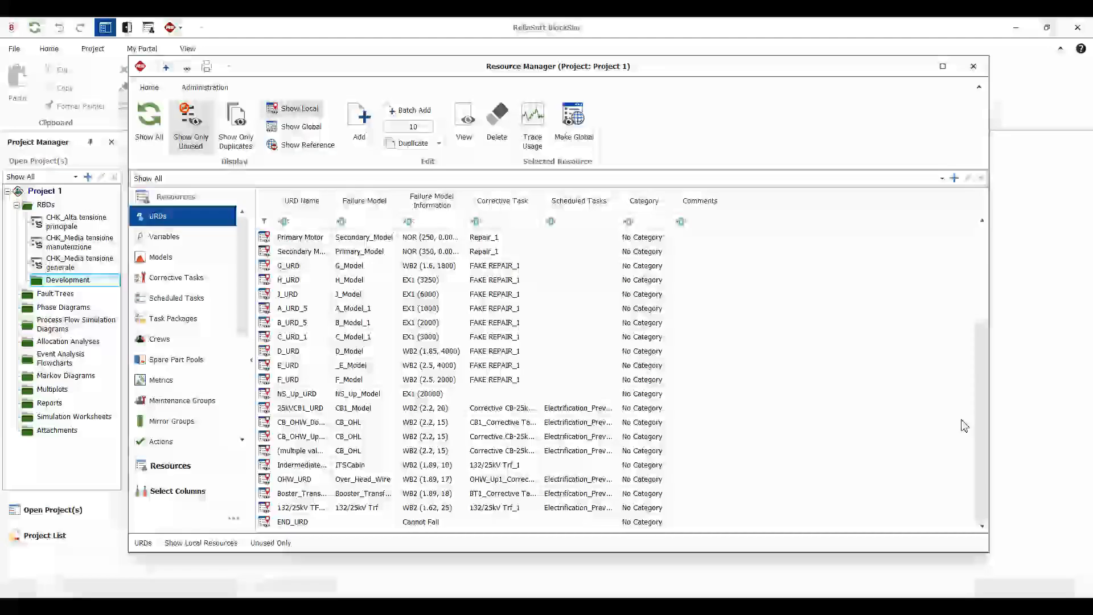
pyautogui.keyDown('shift'); pyautogui.click(299, 520); pyautogui.keyUp('shift')
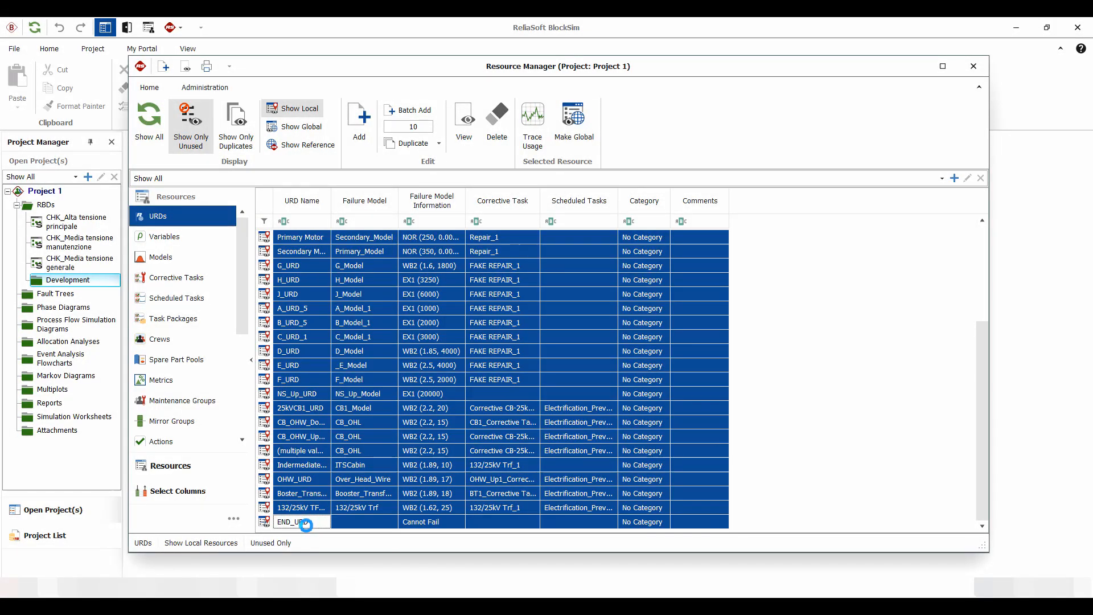
pyautogui.press('Delete')
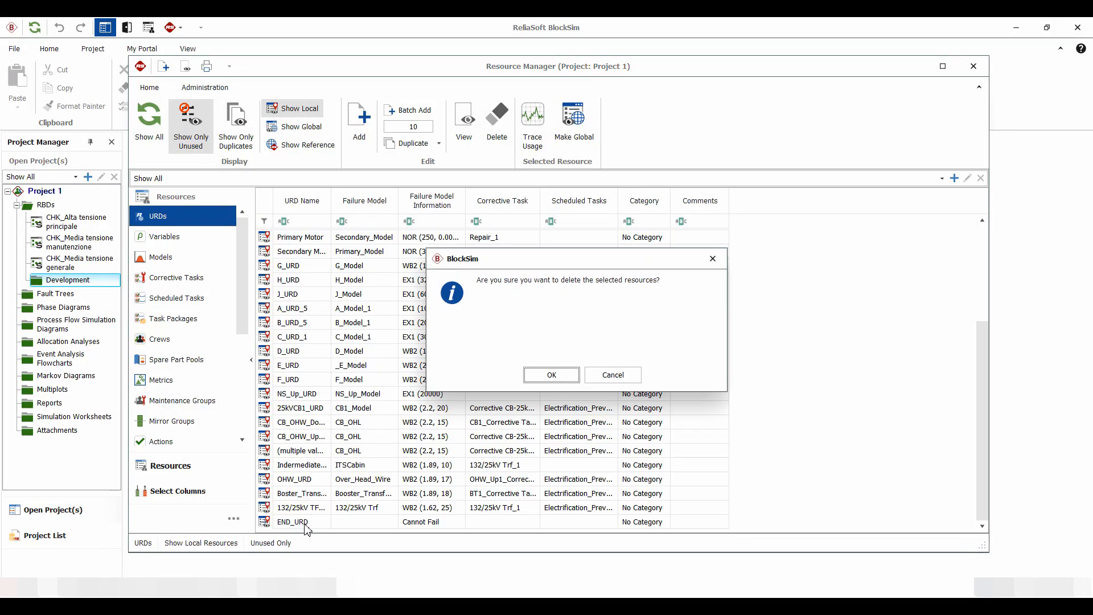
pyautogui.click(545, 375)
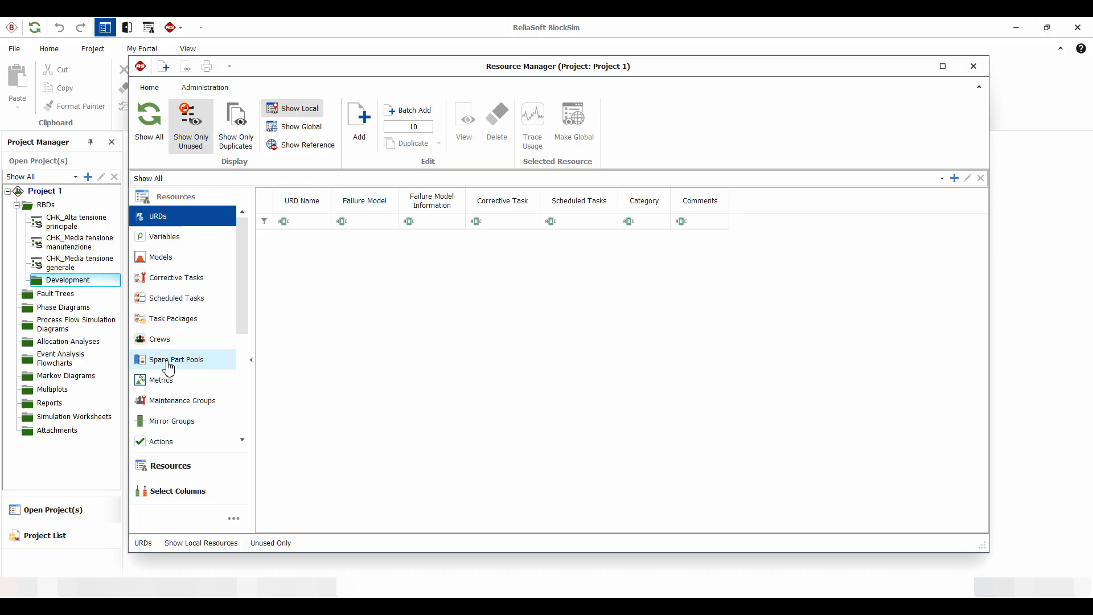
# - Switch to the Models resources and show only the unused ones
pyautogui.click(172, 241)
pyautogui.click(162, 258)
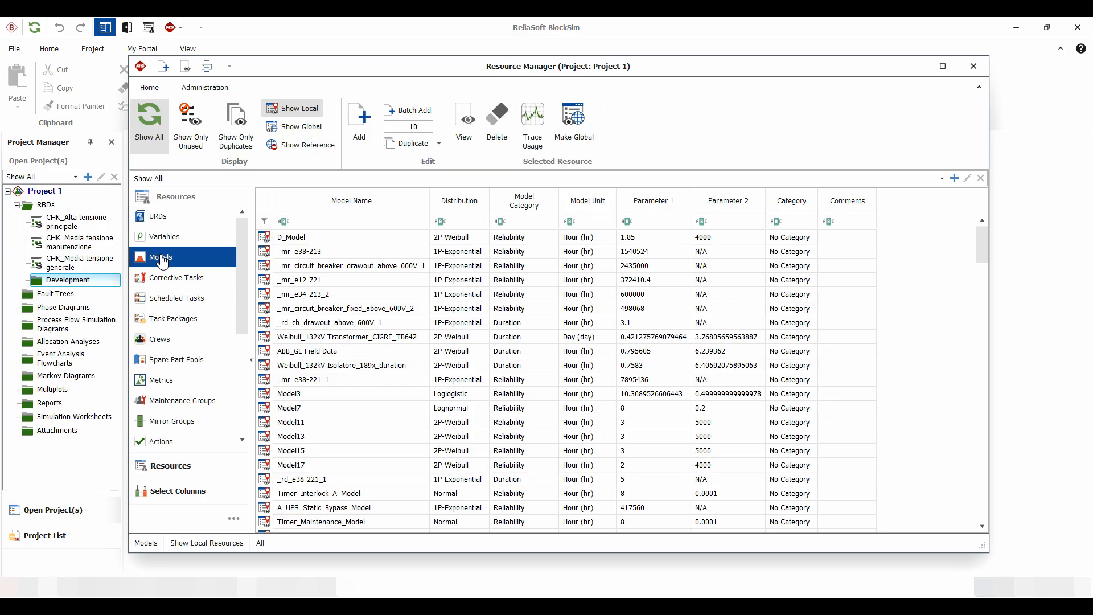
pyautogui.click(193, 120)
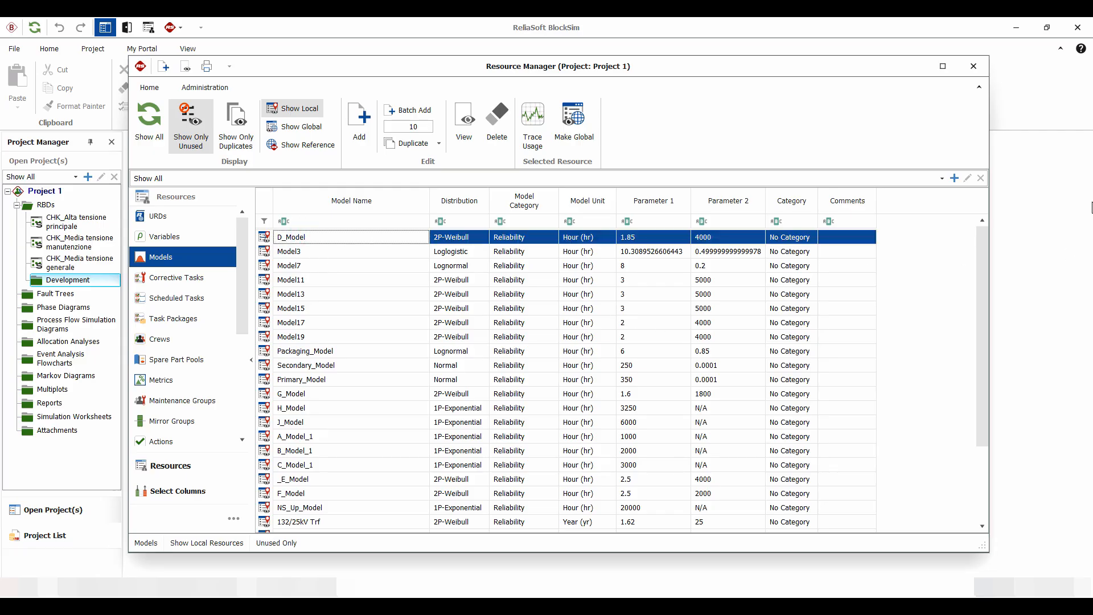
# - Try to delete all the unused models
pyautogui.moveTo(986, 248); pyautogui.dragTo(982, 401)
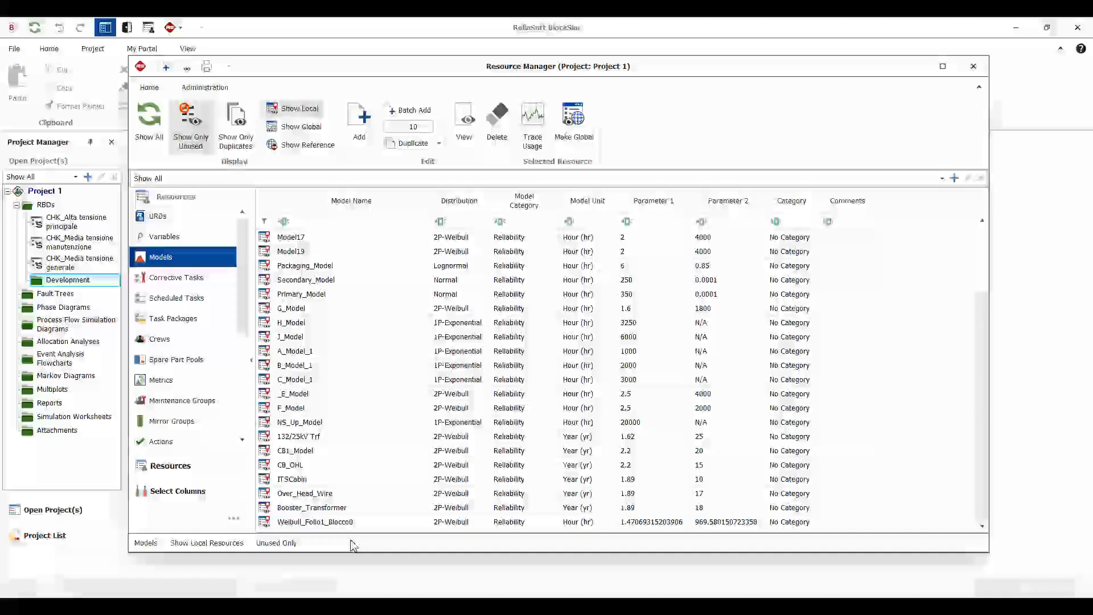
pyautogui.keyDown('shift'); pyautogui.click(340, 525); pyautogui.keyUp('shift')
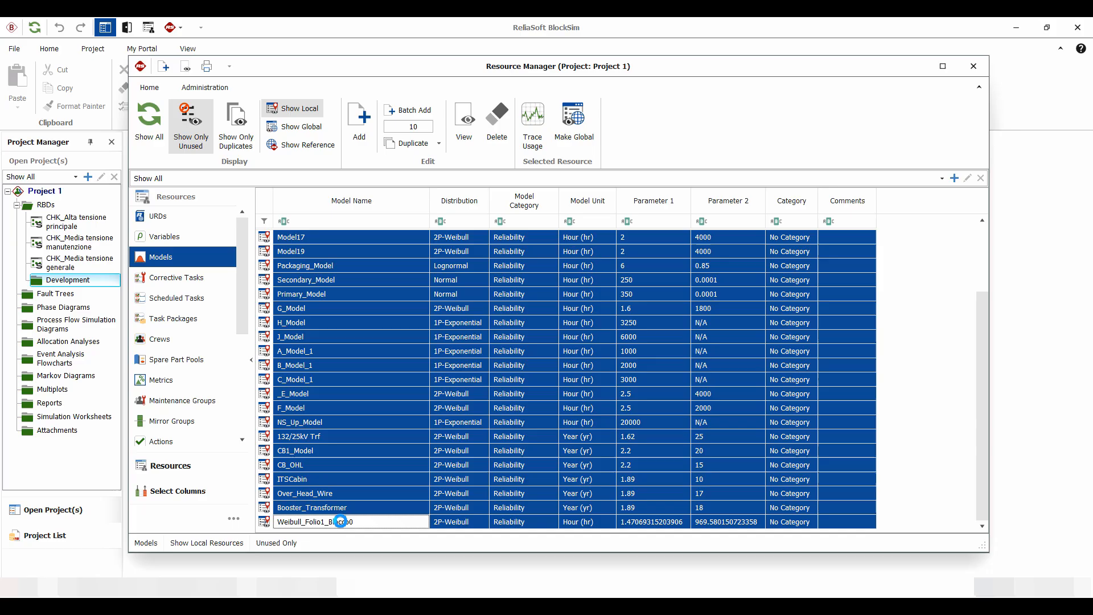
pyautogui.press('Delete')
pyautogui.click(552, 373)
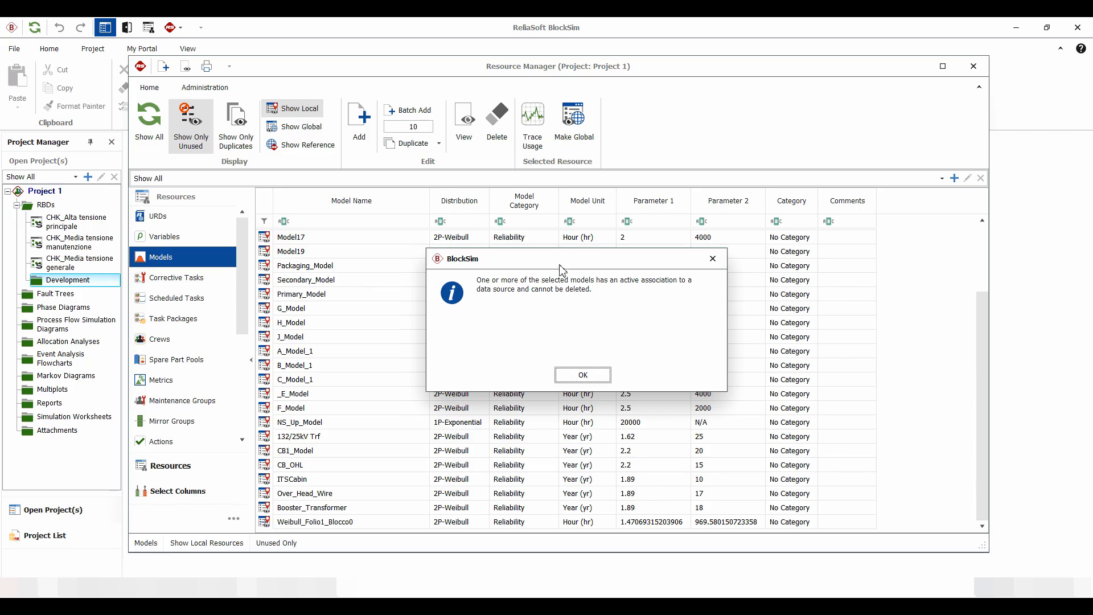
pyautogui.click(712, 258)
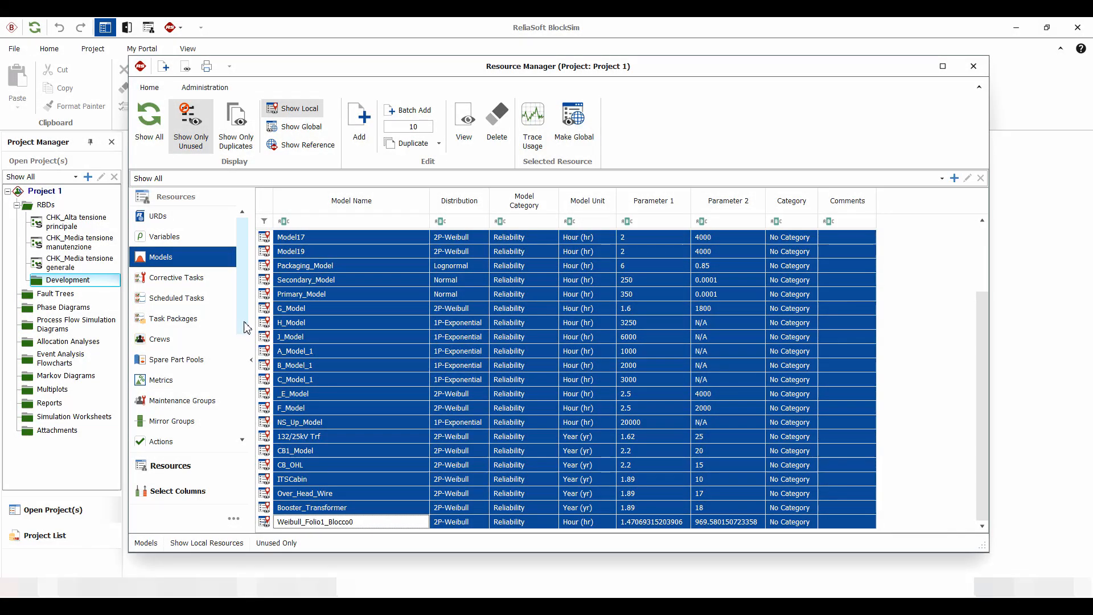
# - Add the Data Source columns to the models list
pyautogui.click(167, 493)
pyautogui.scroll(-10, 246, 349)
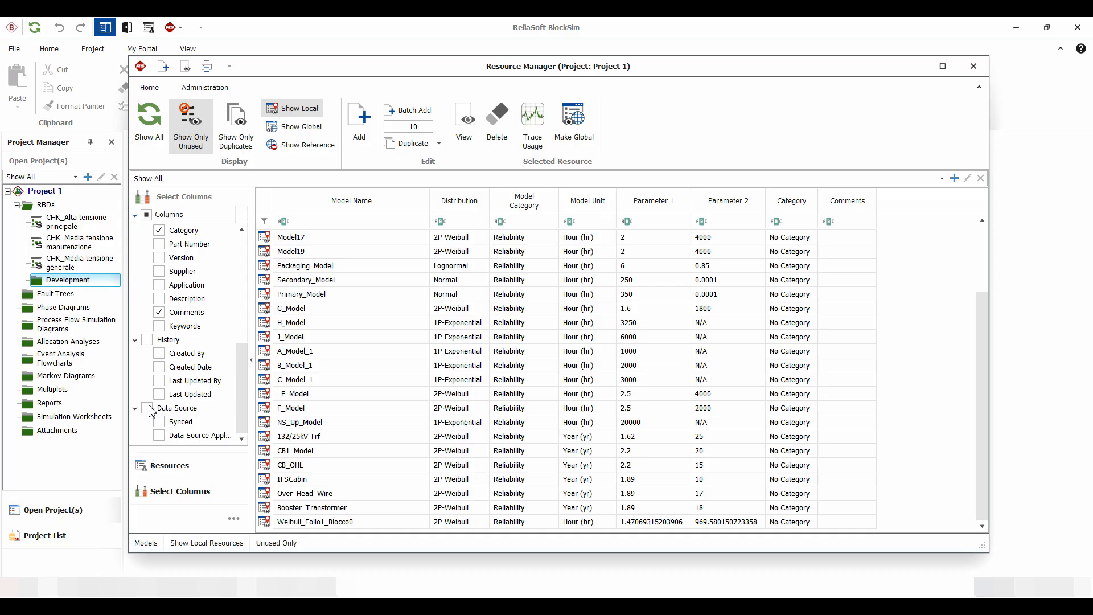
pyautogui.click(147, 408)
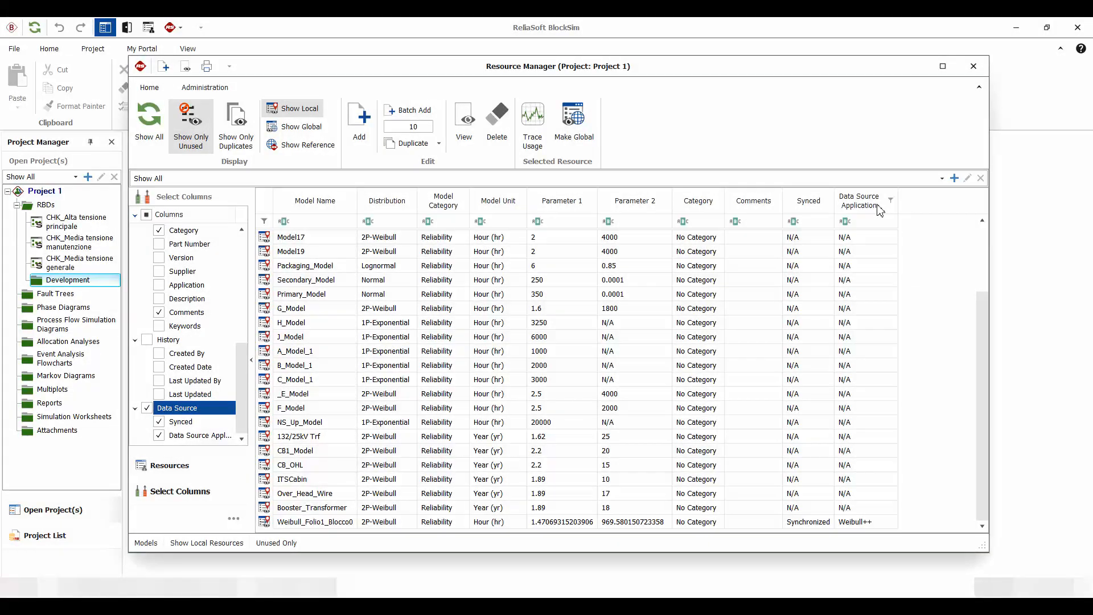
# - Open the source Weibull++ folio of the Weibull_Folio1_Blocco0 model
pyautogui.moveTo(988, 341); pyautogui.dragTo(983, 401)
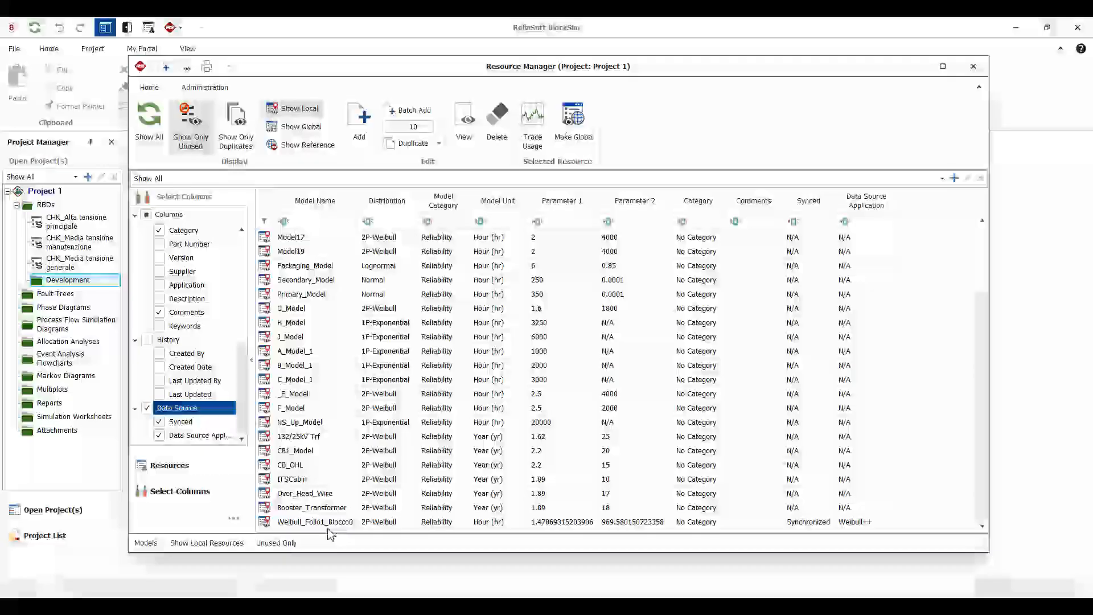
pyautogui.click(494, 522)
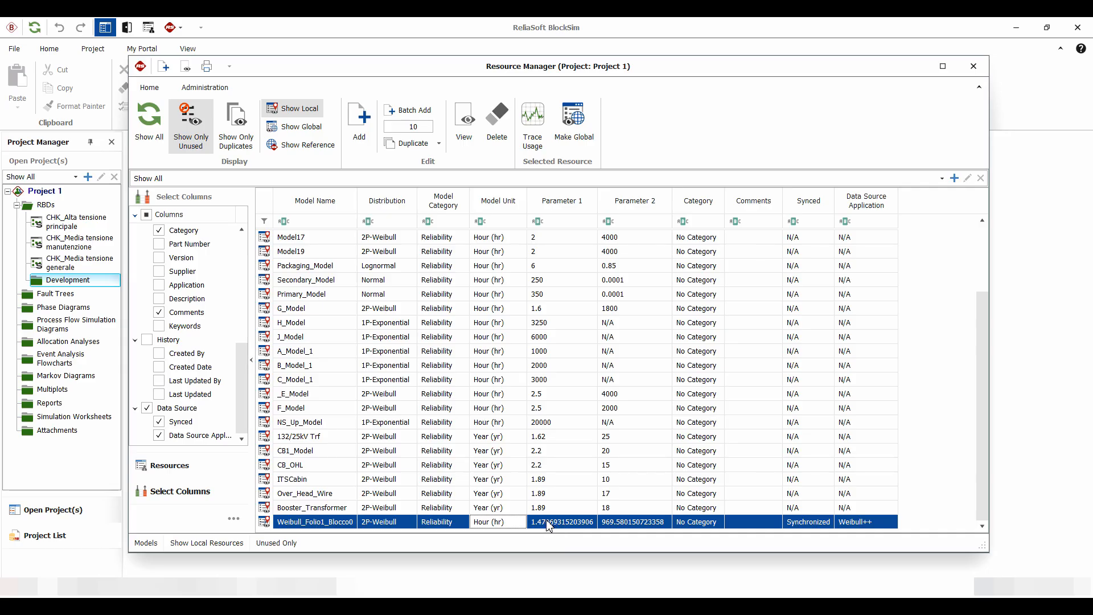
pyautogui.doubleClick(548, 522)
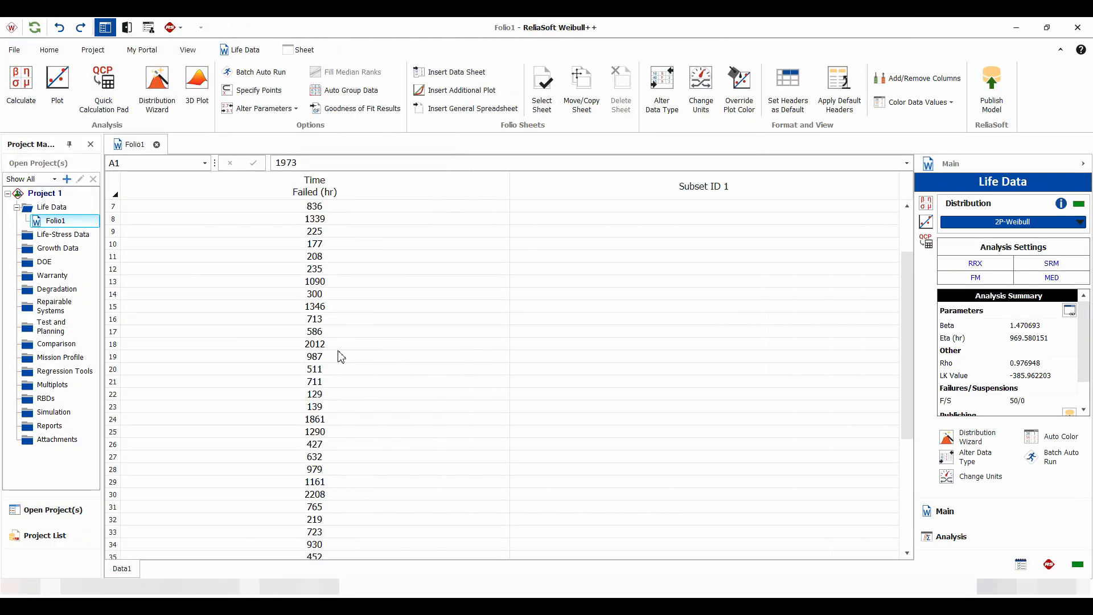
# - Remove the published model's association with the folio in the publishing settings
pyautogui.scroll(-1, 1084, 356)
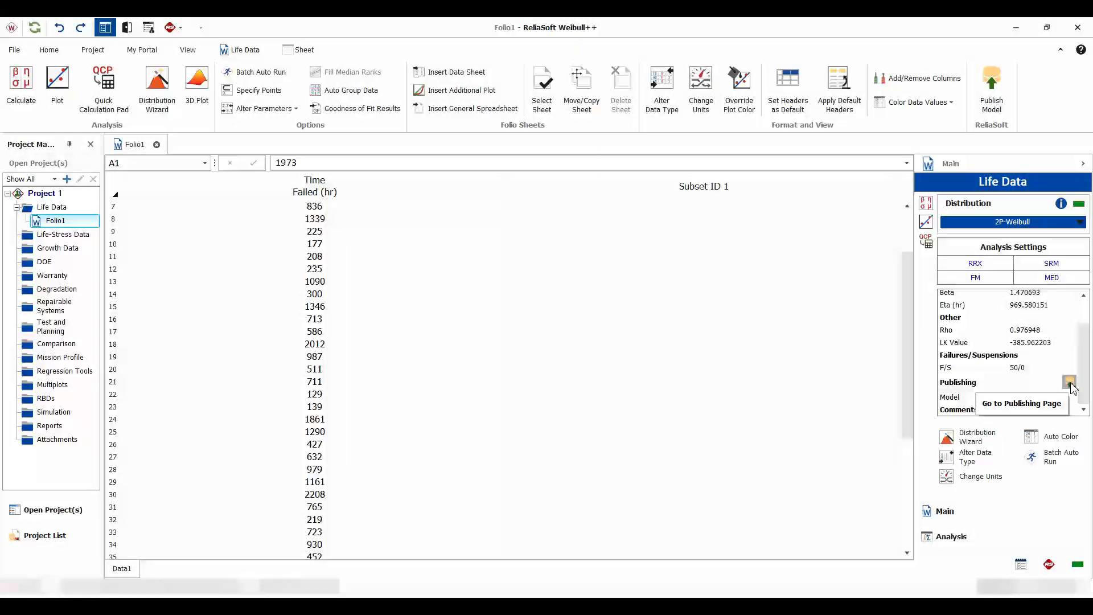
pyautogui.click(1049, 564)
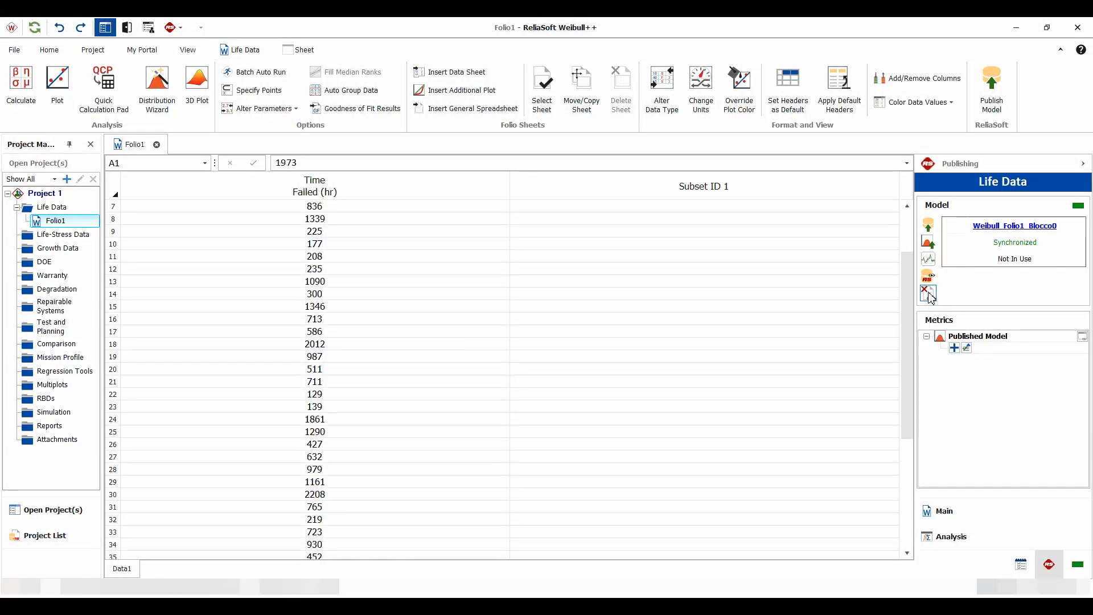
pyautogui.click(929, 294)
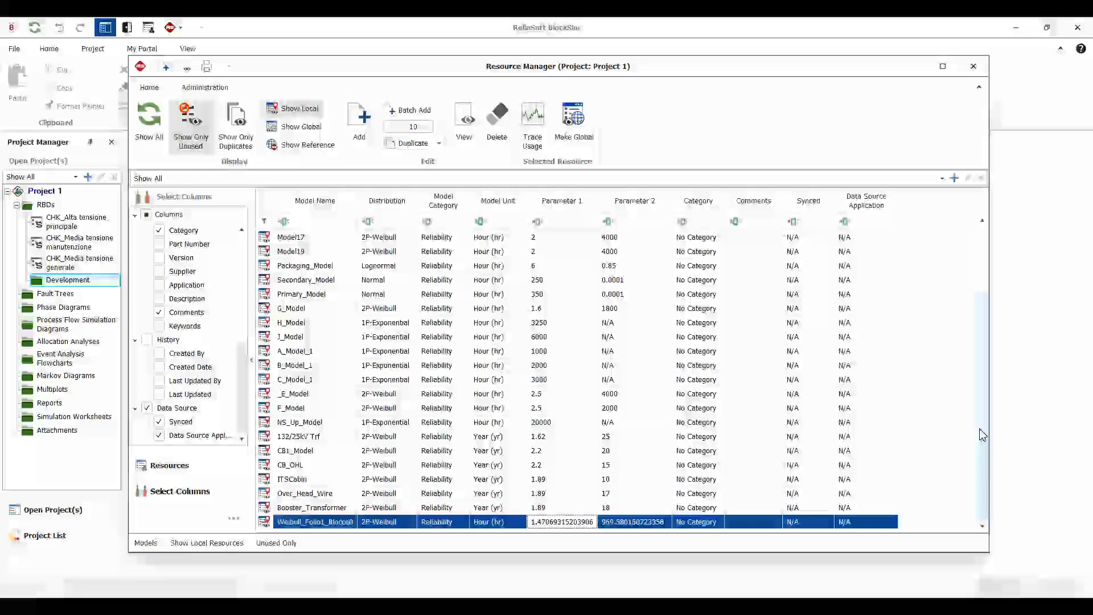
# - Select all the unused models and delete them
pyautogui.moveTo(983, 434); pyautogui.dragTo(981, 359)
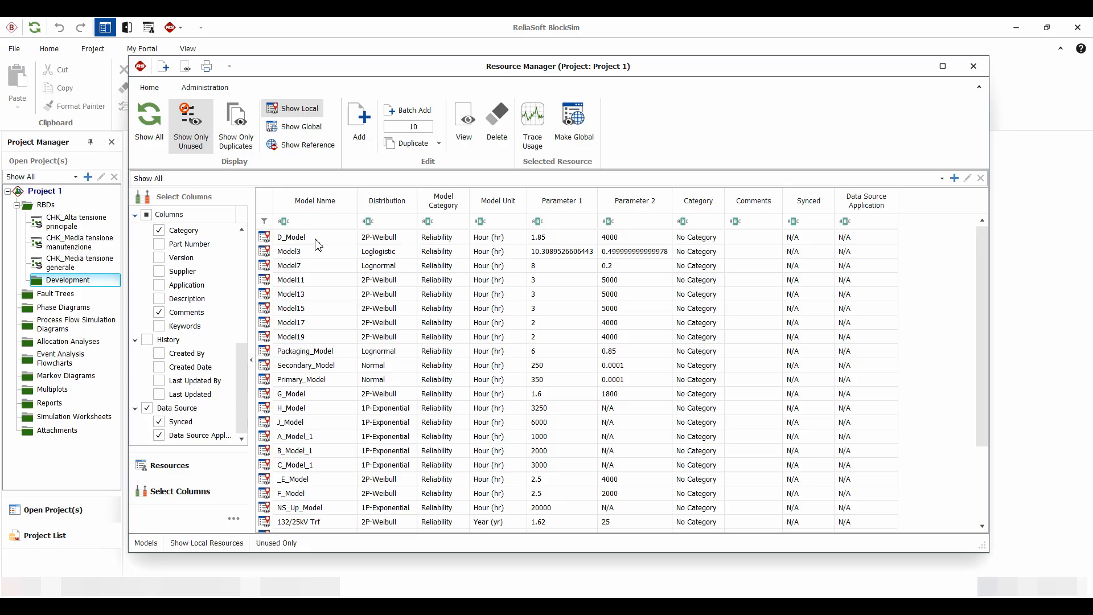
pyautogui.click(315, 238)
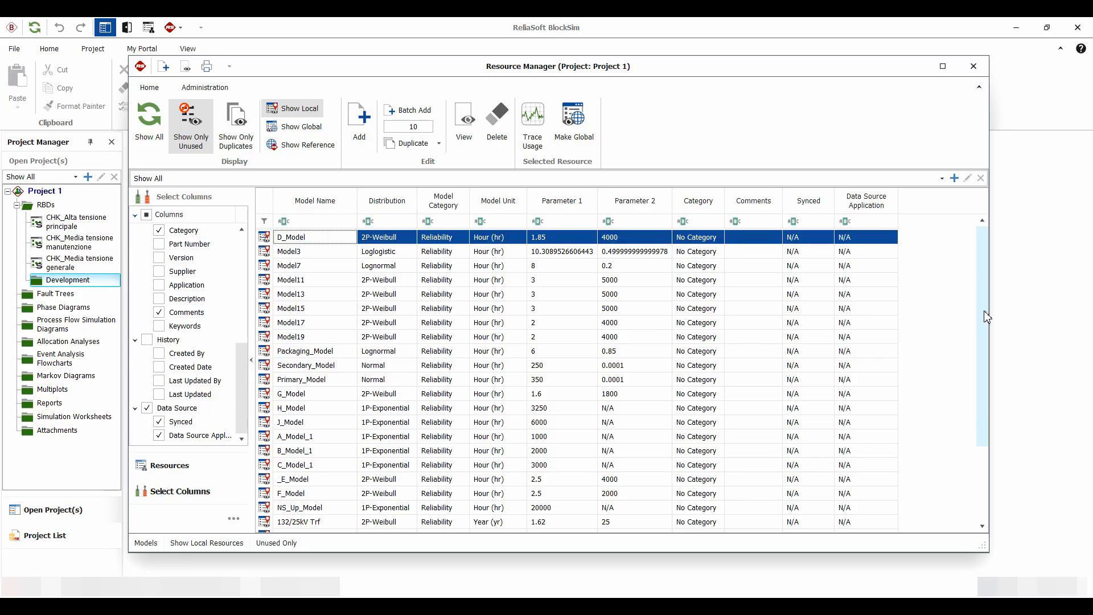
pyautogui.scroll(-3, 983, 311)
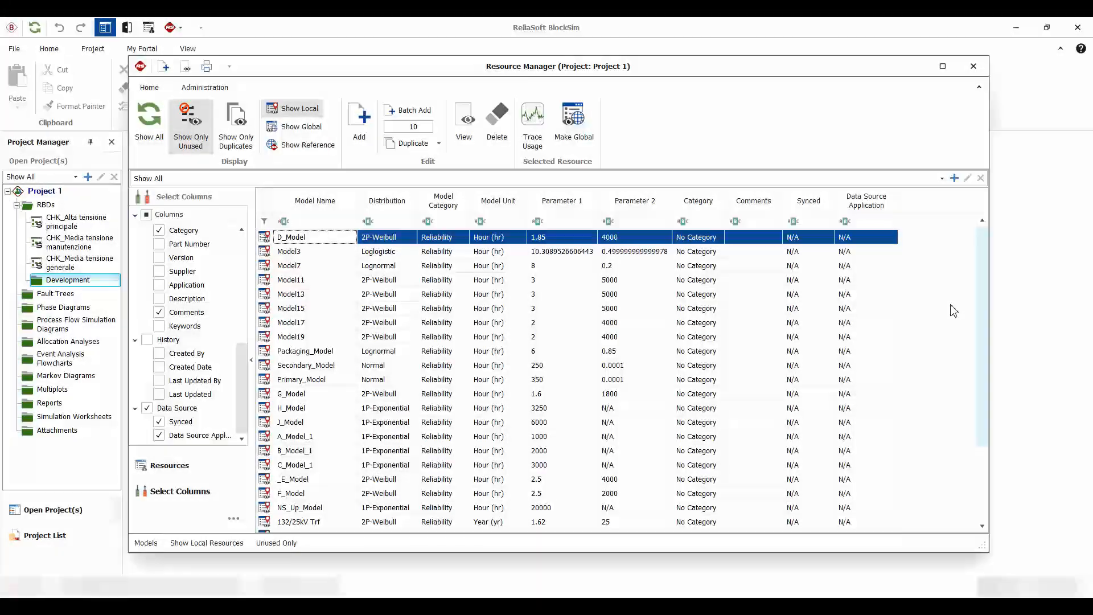
pyautogui.scroll(-2, 985, 307)
pyautogui.keyDown('shift'); pyautogui.click(298, 520); pyautogui.keyUp('shift')
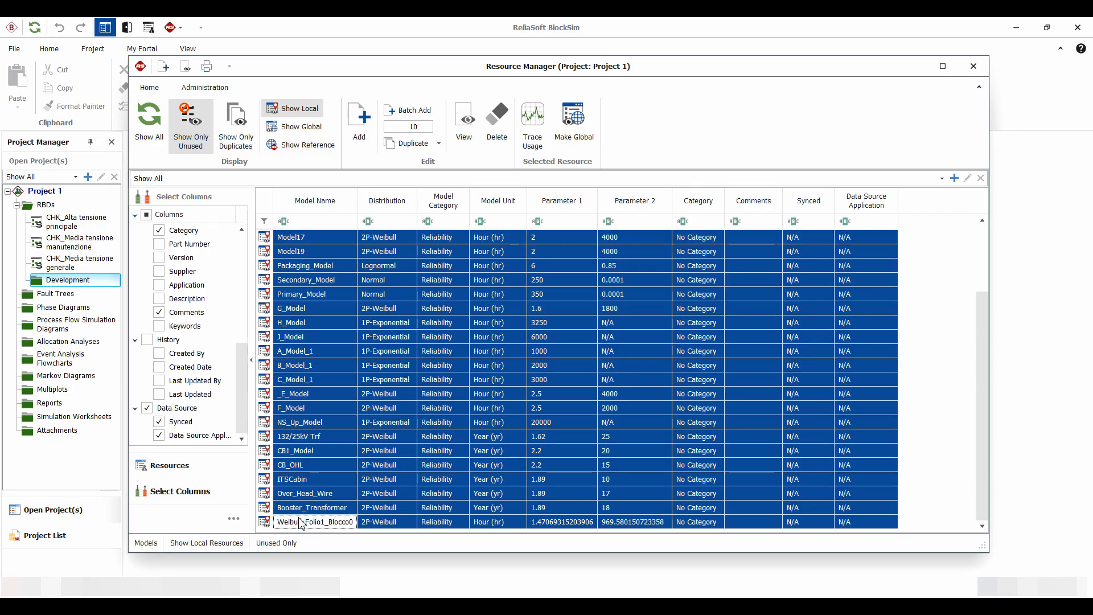
pyautogui.press('Delete')
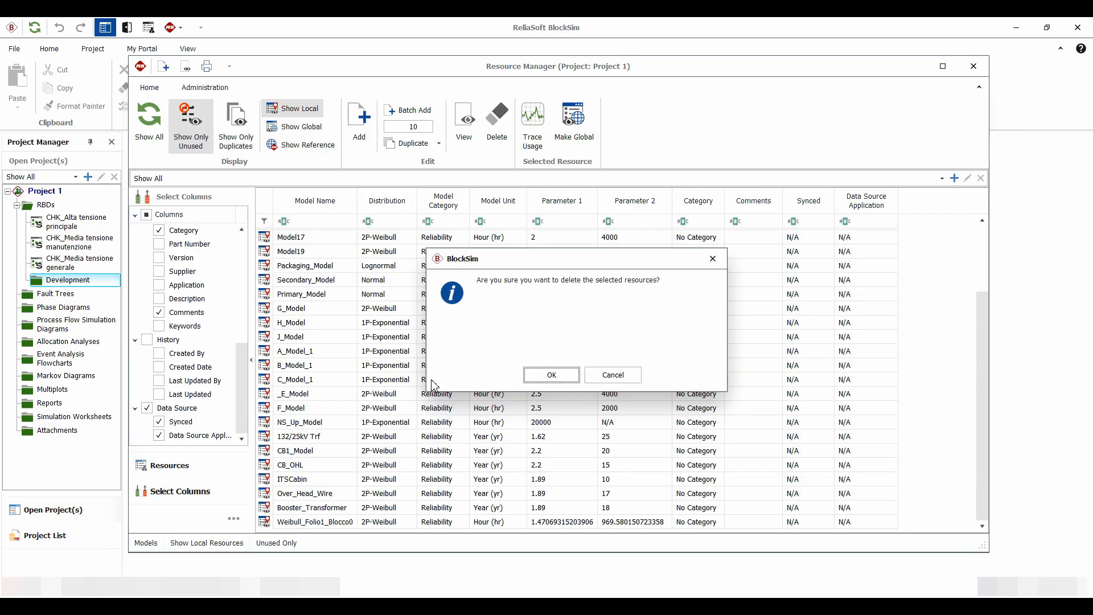
pyautogui.click(552, 376)
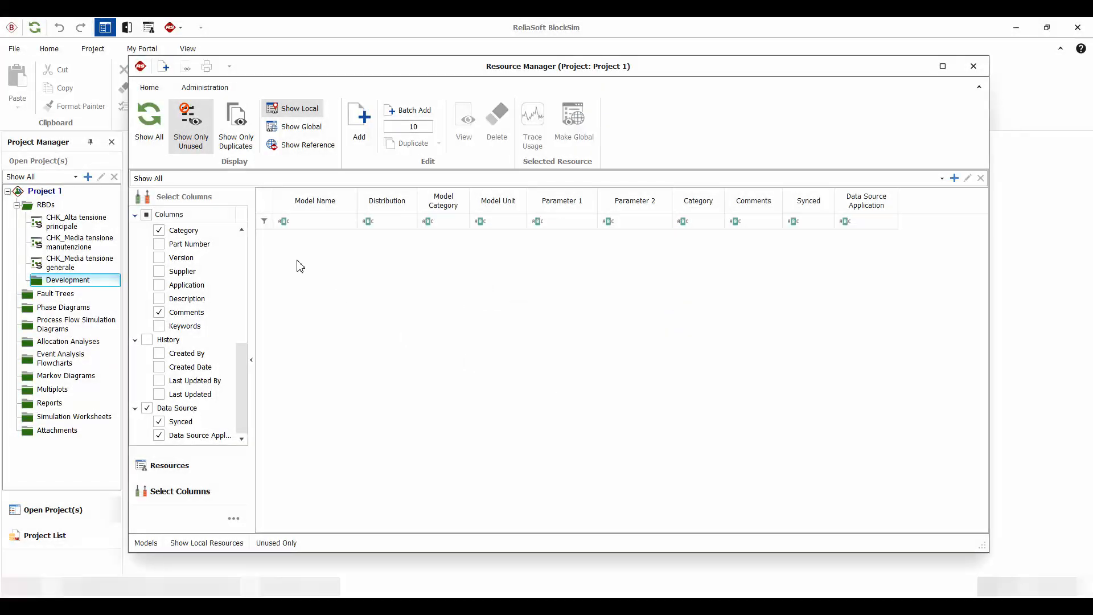
# - Switch to the Corrective Tasks resources and show only the unused ones
pyautogui.click(166, 464)
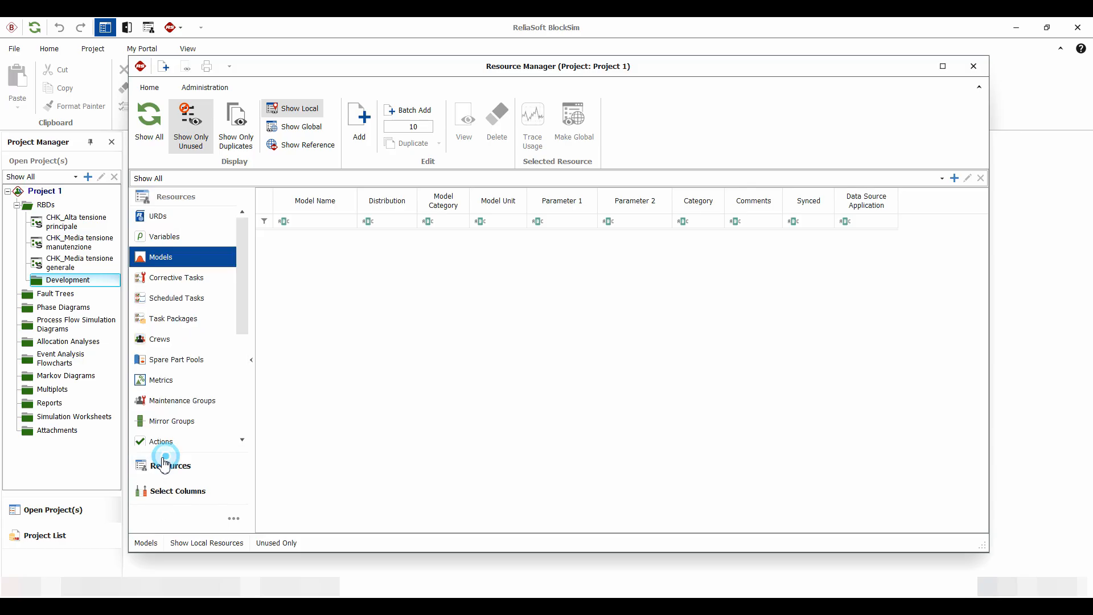
pyautogui.click(166, 284)
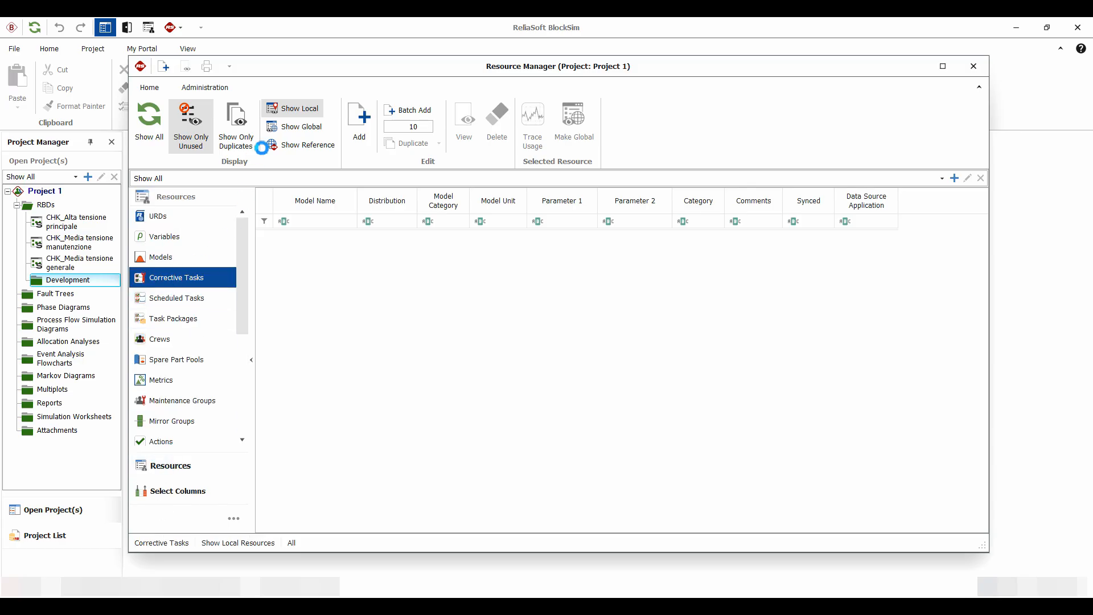
pyautogui.click(243, 132)
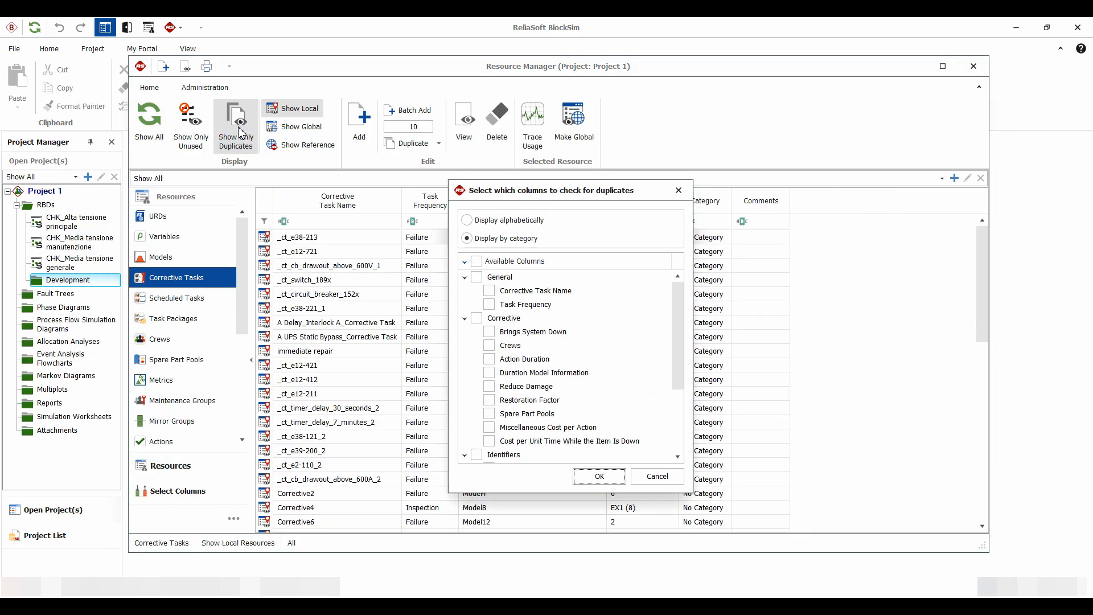
pyautogui.click(688, 190)
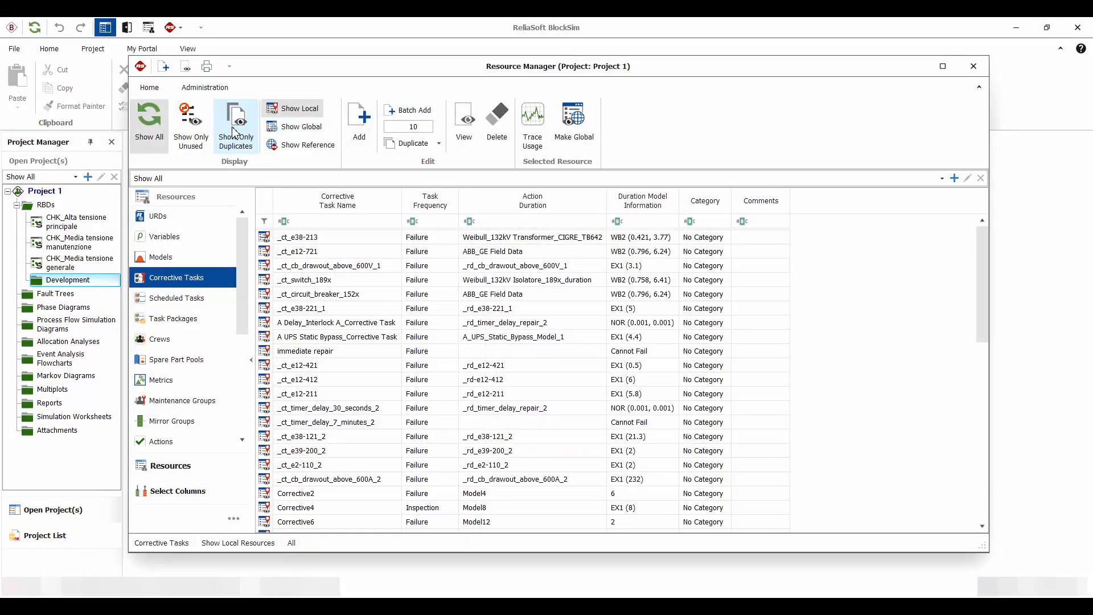
pyautogui.click(186, 128)
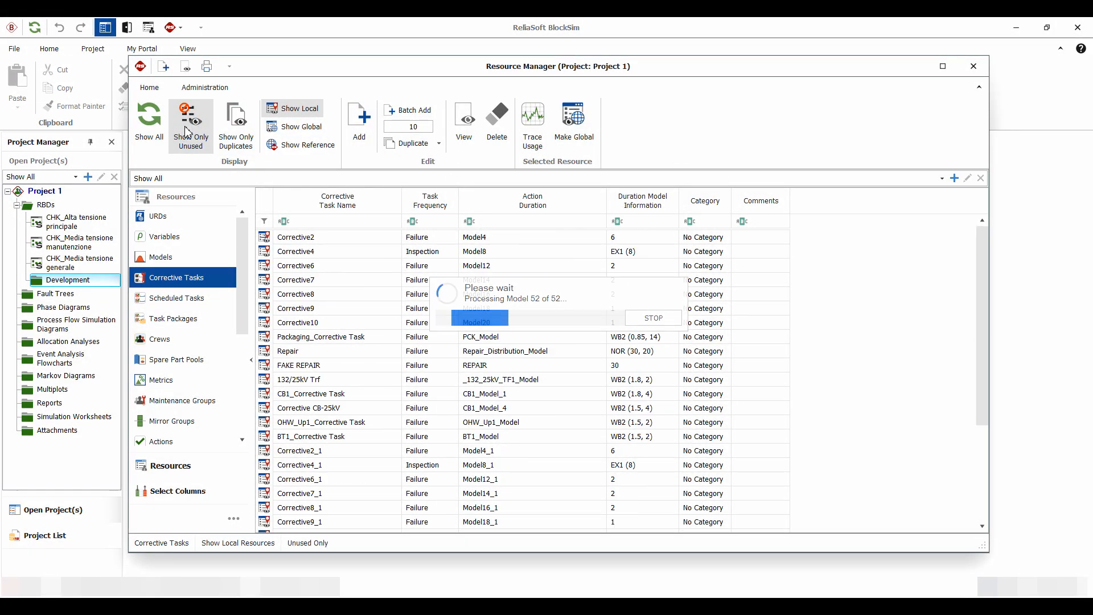